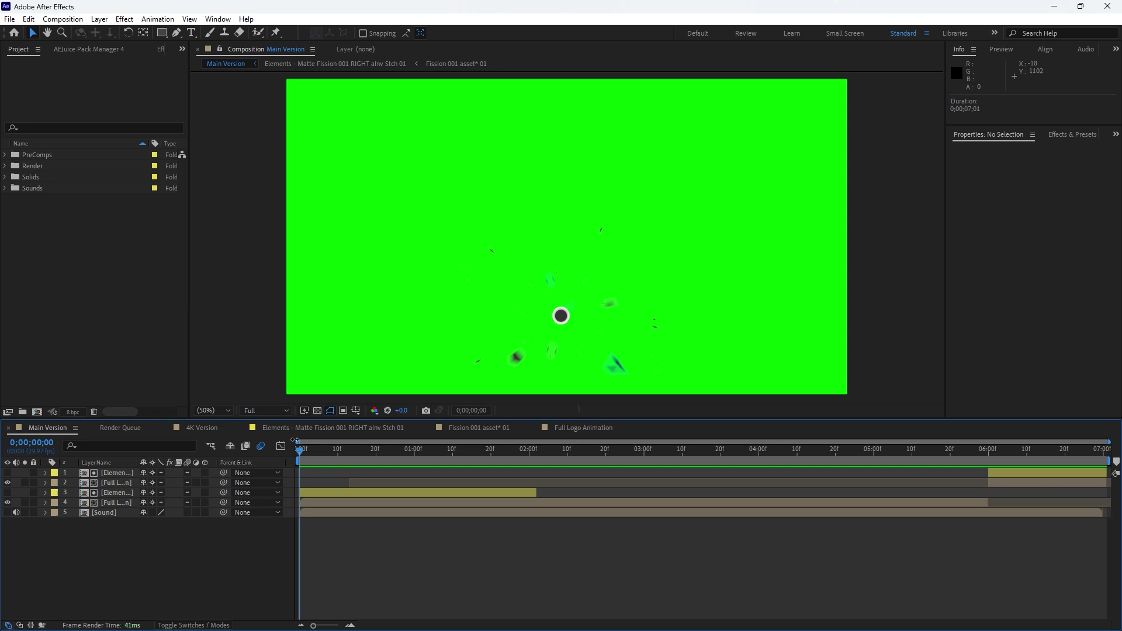
Turn on the transparency grid and scrub the logo animation over the checkerboard.
{"action": "left_click_drag", "start_coordinate": [312, 452], "coordinate": [477, 452]}
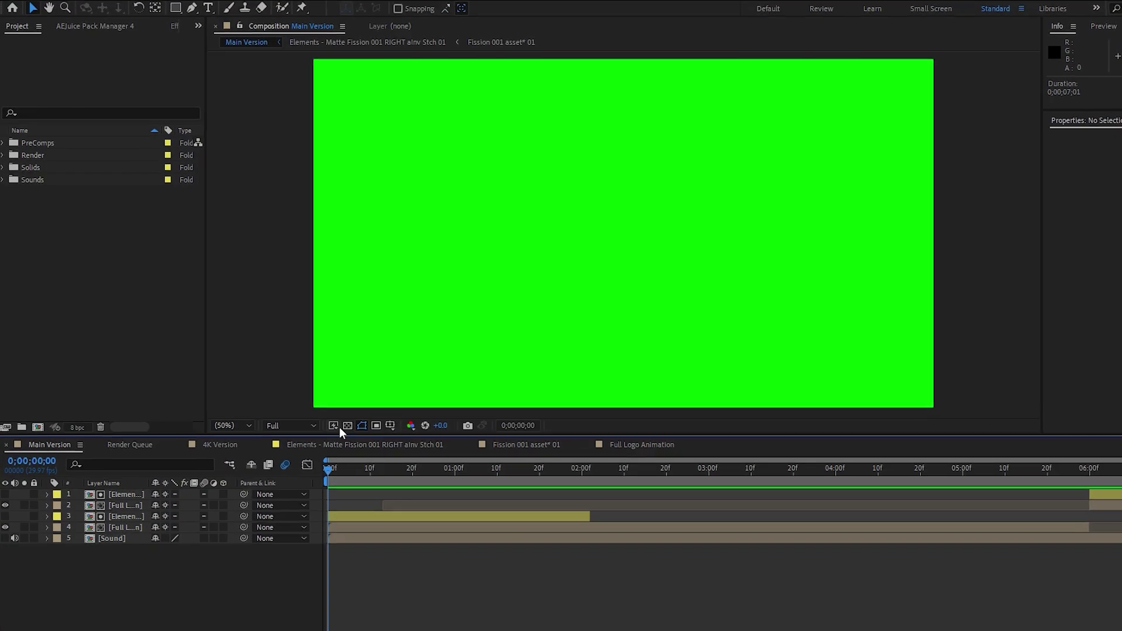
{"action": "left_click", "coordinate": [348, 426]}
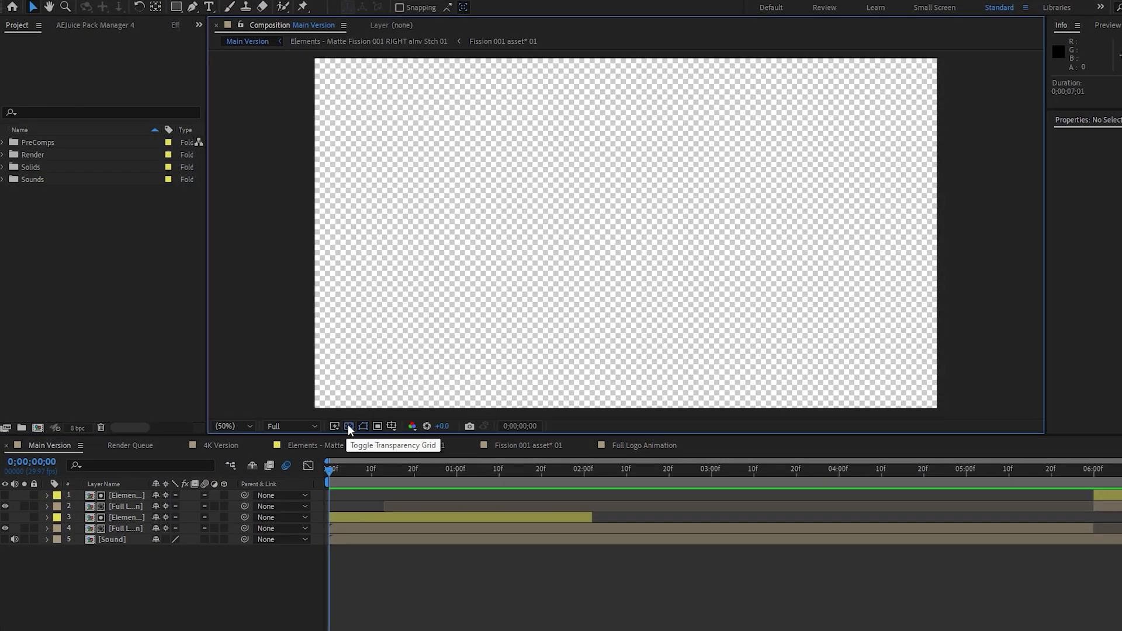
{"action": "mouse_move", "coordinate": [343, 471]}
{"action": "left_mouse_down"}
{"action": "mouse_move", "coordinate": [452, 474]}
{"action": "mouse_move", "coordinate": [395, 475]}
{"action": "left_mouse_up"}
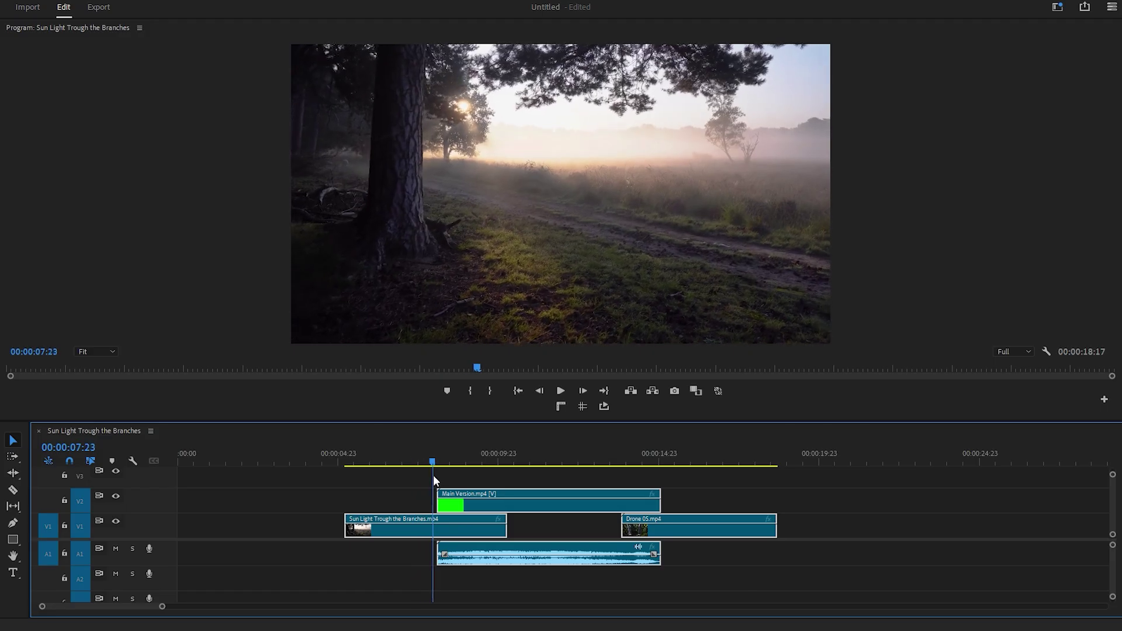
{"action": "left_click_drag", "start_coordinate": [433, 476], "coordinate": [461, 475]}
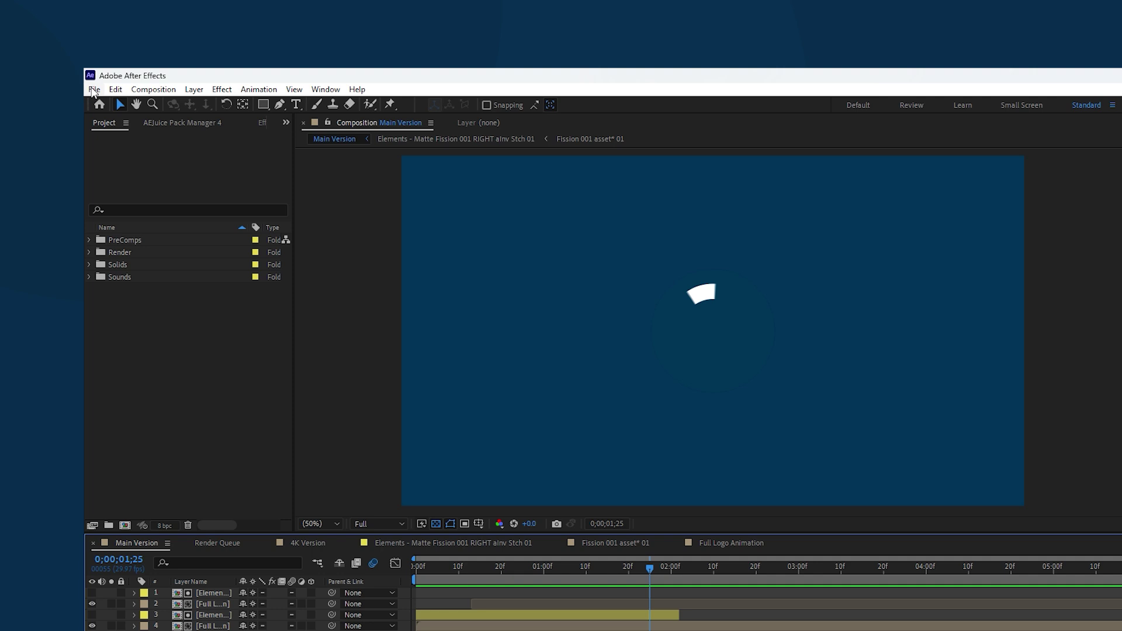
Queue the Main Version composition through File > Export > Add to Render Queue.
{"action": "left_click", "coordinate": [94, 89]}
{"action": "mouse_move", "coordinate": [120, 301]}
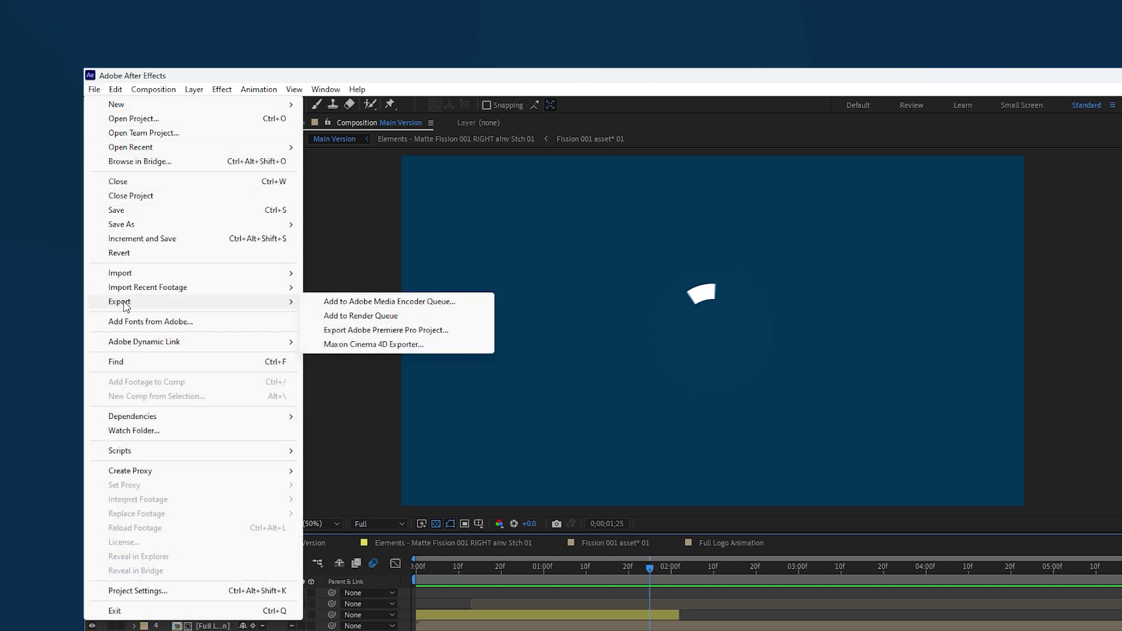
{"action": "left_click", "coordinate": [371, 315]}
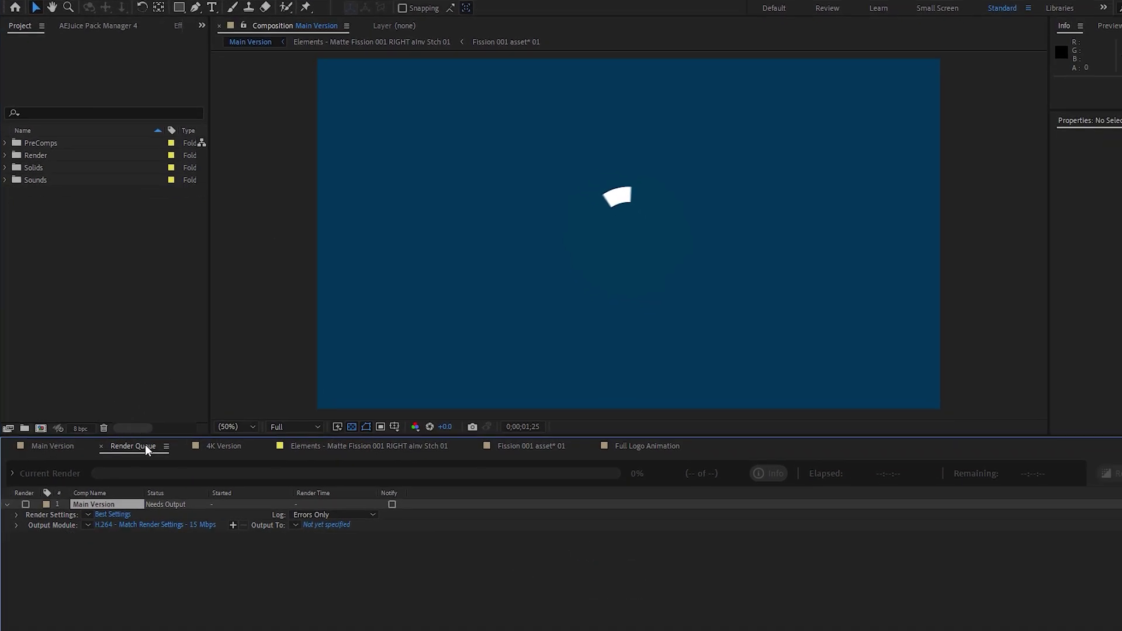
Accept Main Version's Best Settings render settings with Best quality and Full resolution.
{"action": "left_click", "coordinate": [115, 515]}
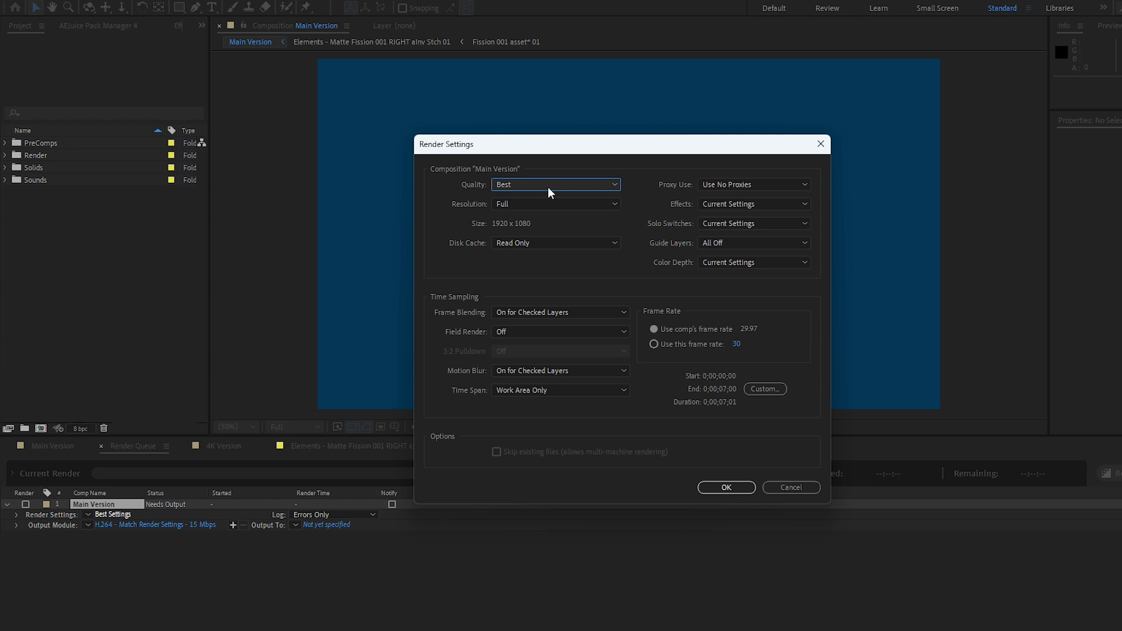
{"action": "left_click", "coordinate": [719, 487]}
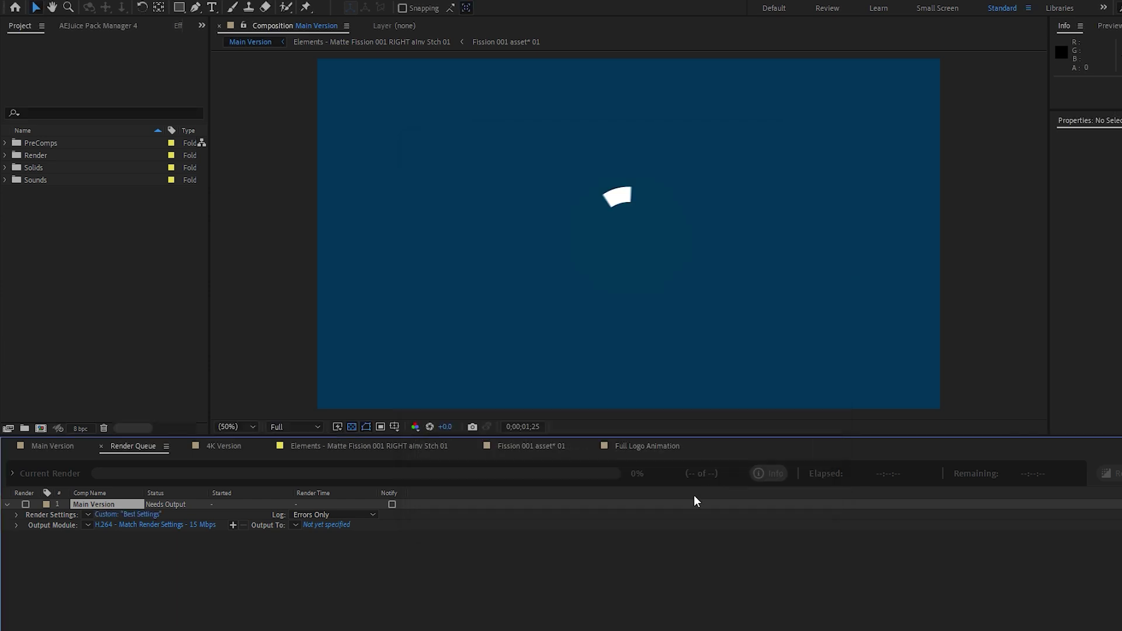
Set the Main Version output module format to QuickTime, leaving channels at RGB.
{"action": "left_click", "coordinate": [153, 525]}
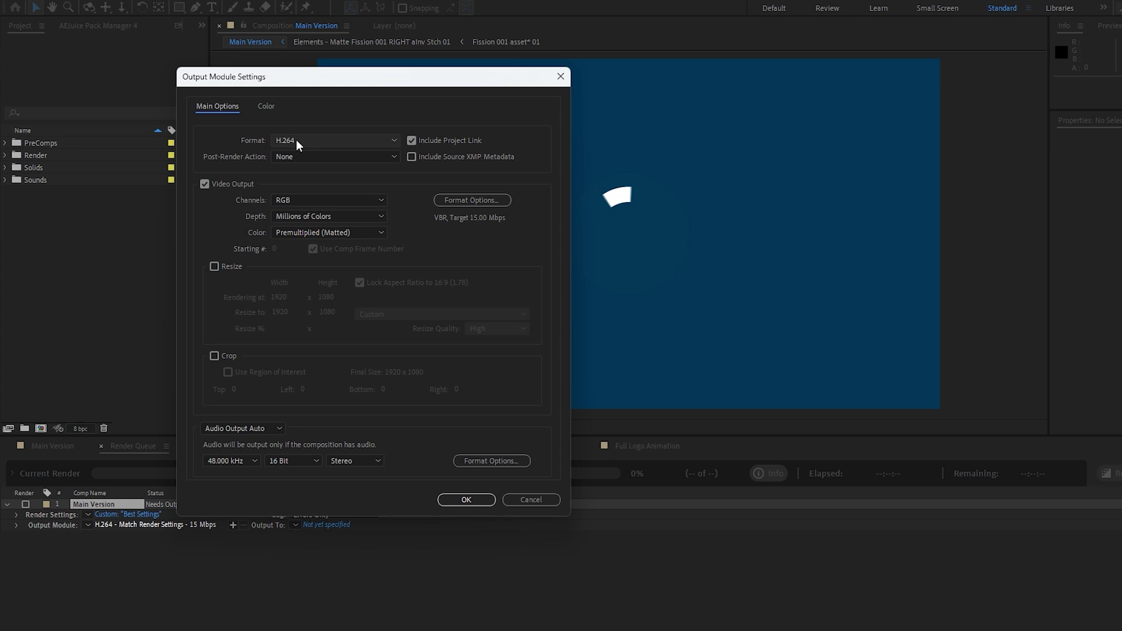
{"action": "left_click", "coordinate": [385, 138]}
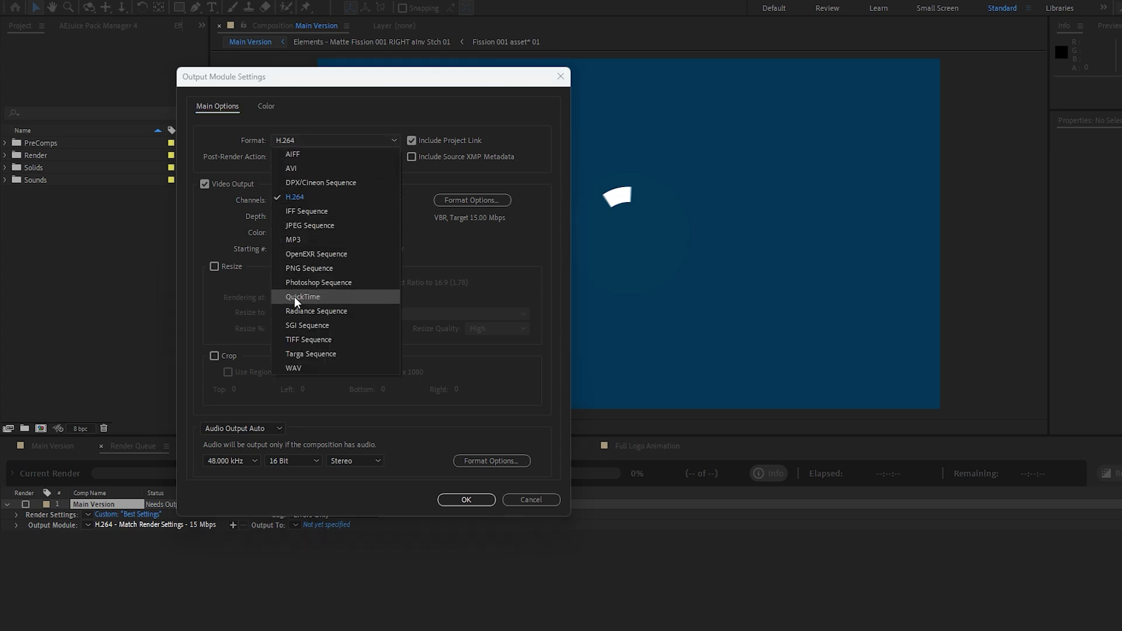
{"action": "left_click", "coordinate": [322, 296]}
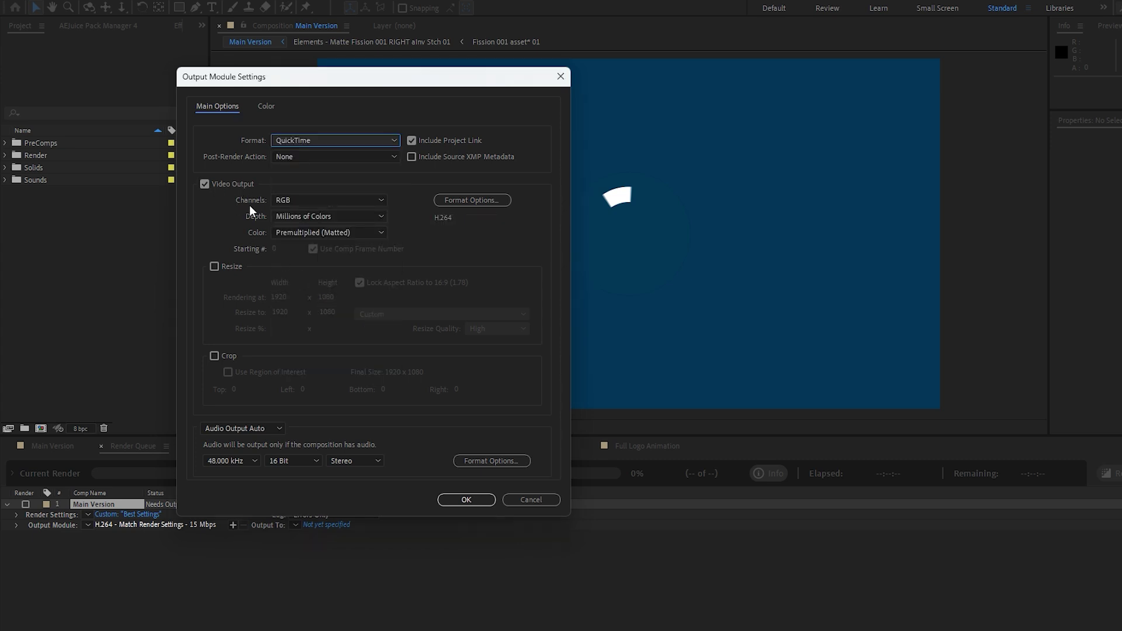
{"action": "left_click", "coordinate": [375, 202]}
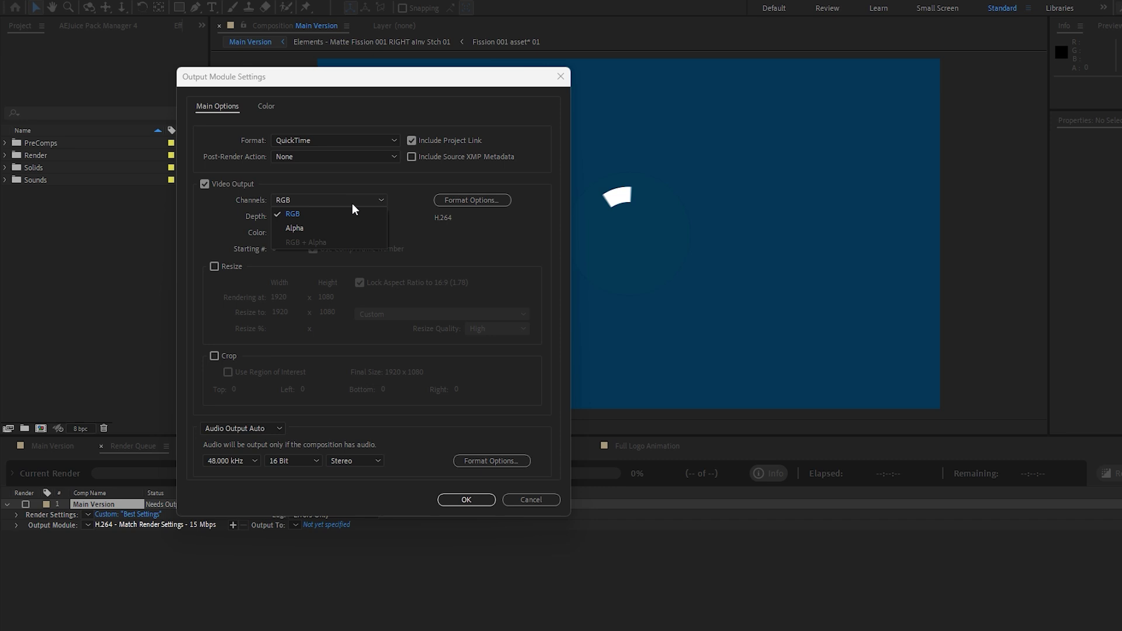
{"action": "left_click", "coordinate": [301, 214]}
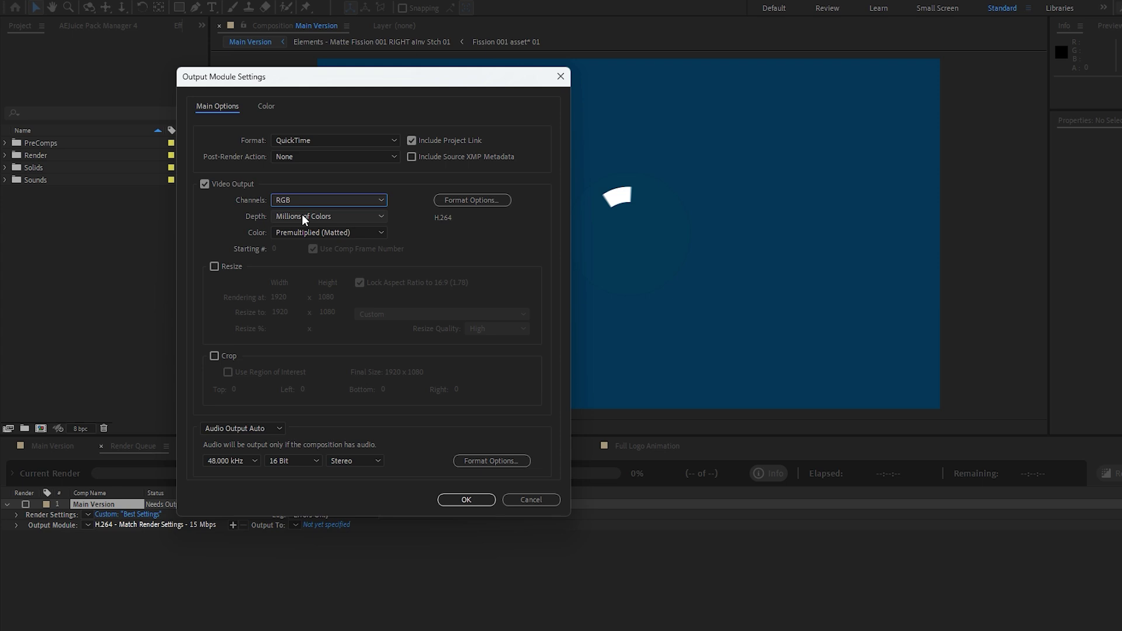
Choose the Animation video codec in the QuickTime format options.
{"action": "left_click", "coordinate": [486, 202]}
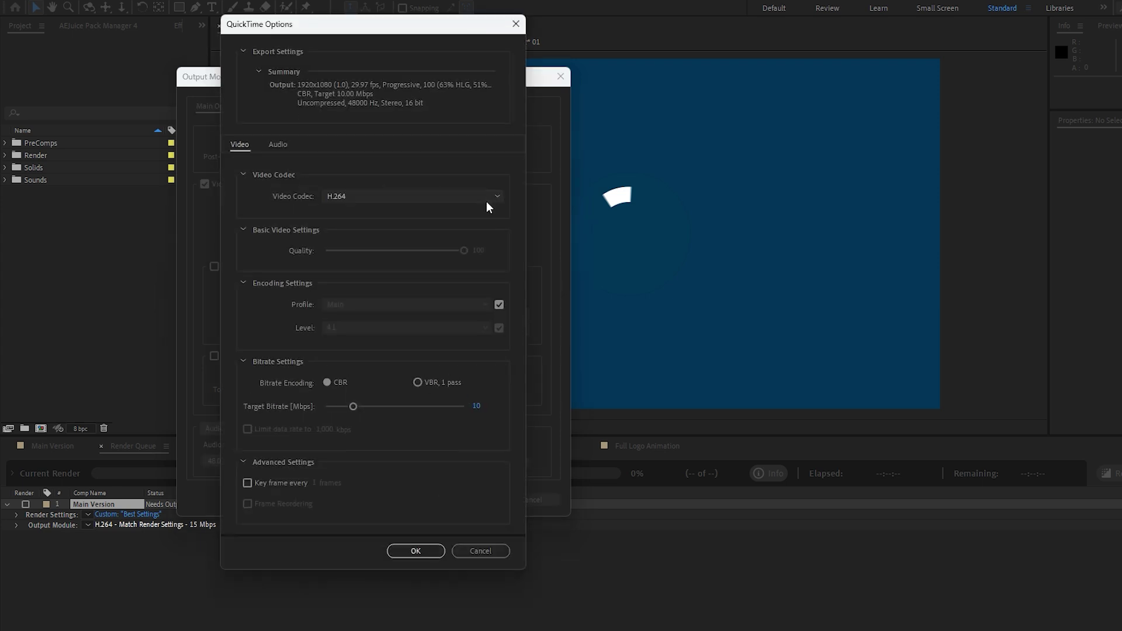
{"action": "left_click", "coordinate": [402, 197]}
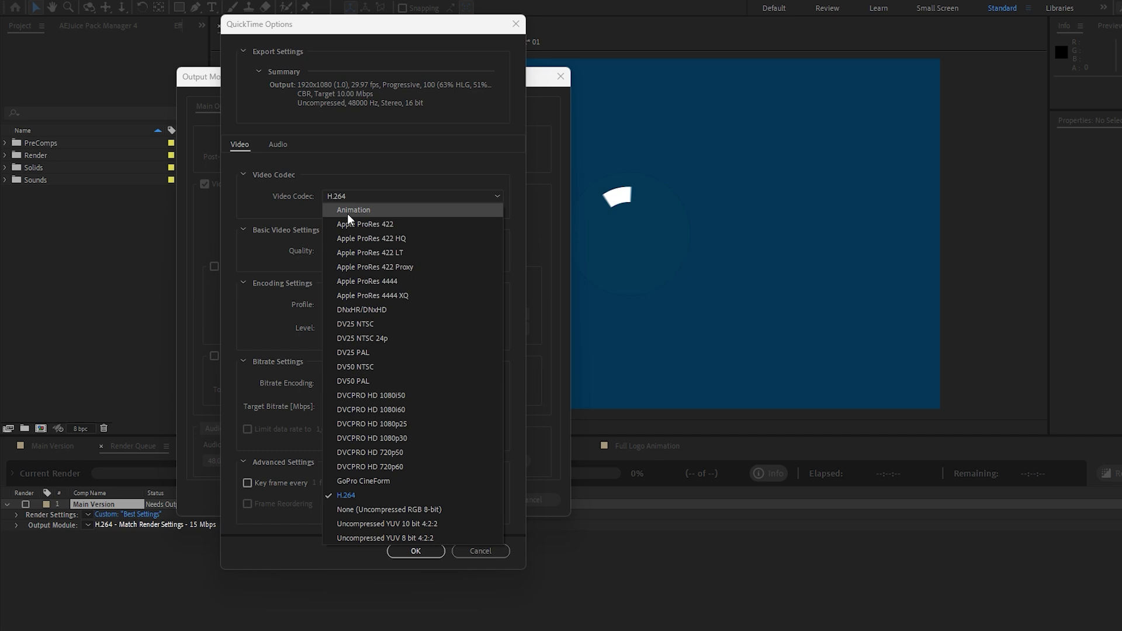
{"action": "left_click", "coordinate": [367, 210]}
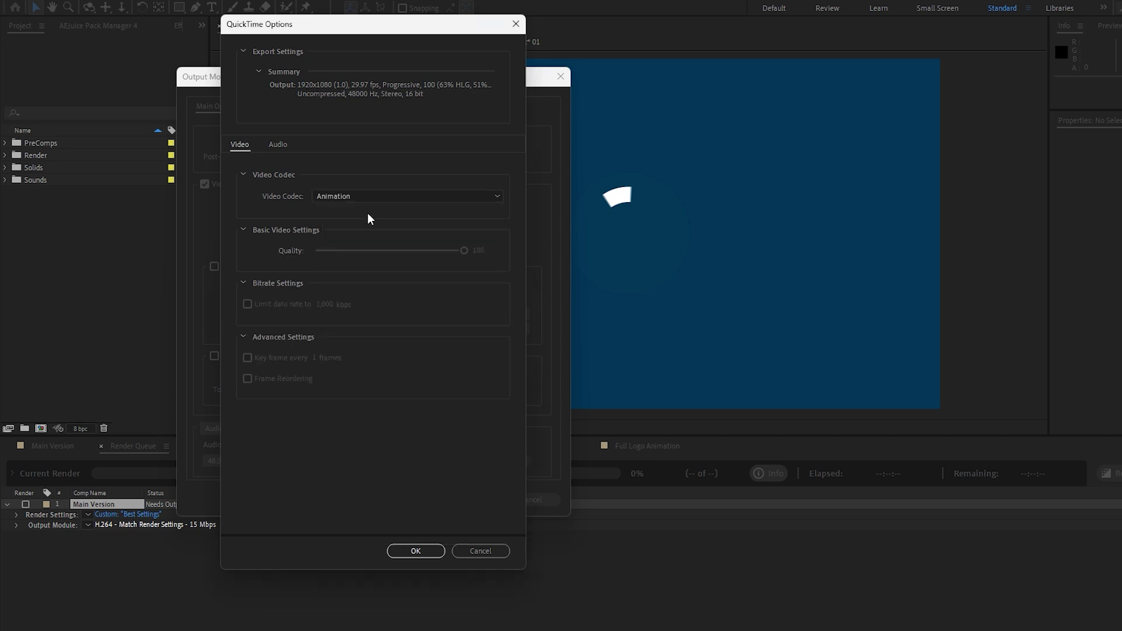
{"action": "left_click", "coordinate": [416, 550]}
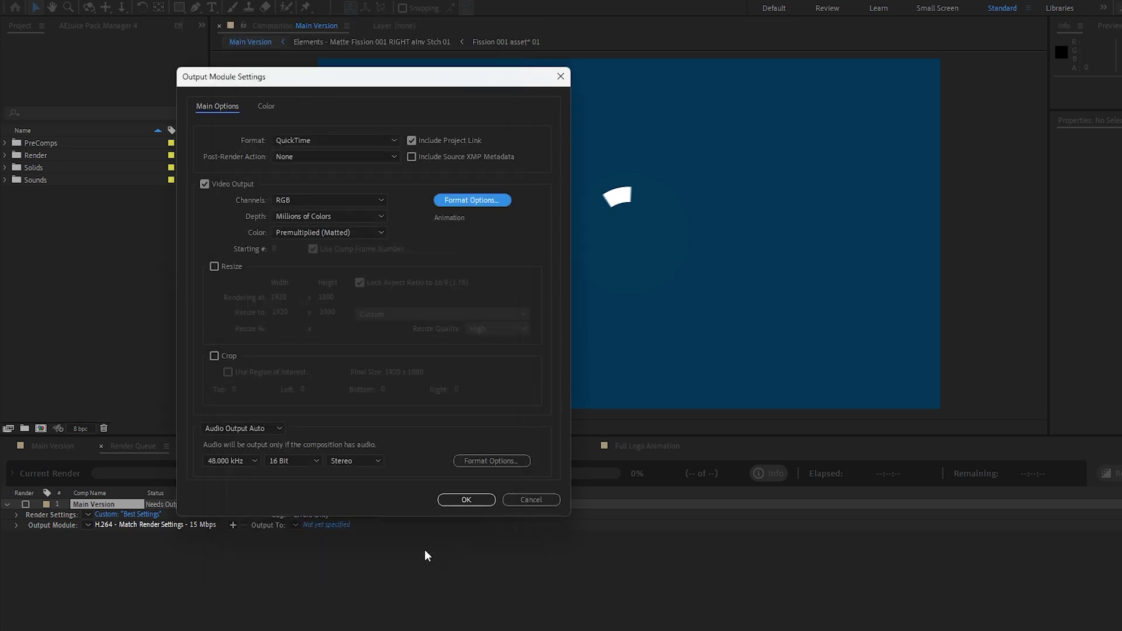
Set the output channels to RGB + Alpha and confirm the output module settings.
{"action": "left_click", "coordinate": [381, 201]}
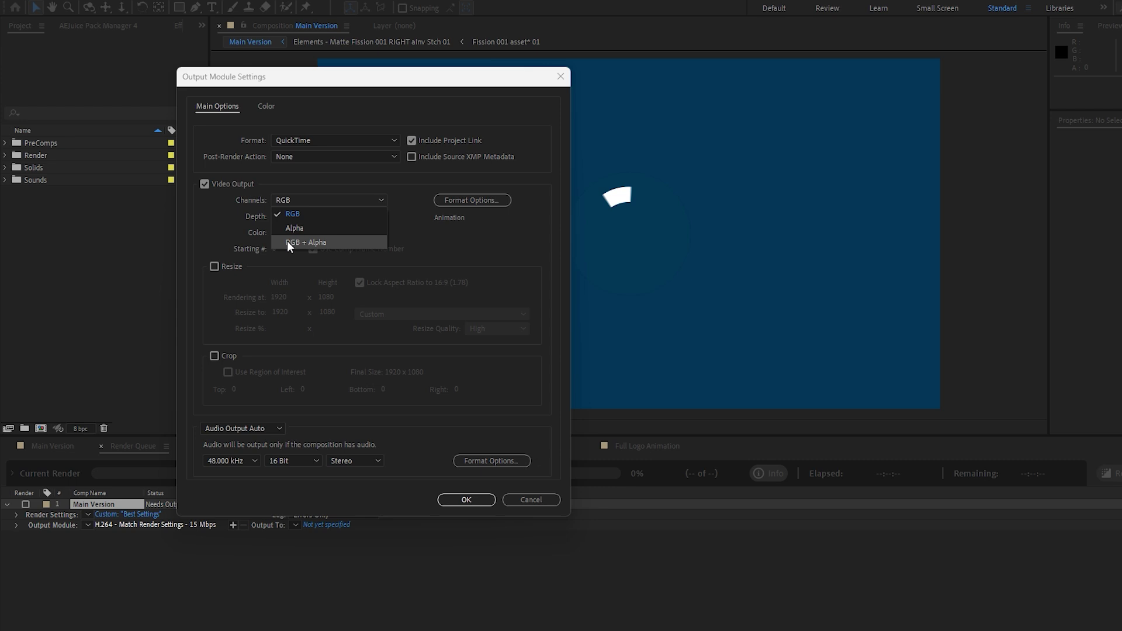
{"action": "left_click", "coordinate": [306, 241]}
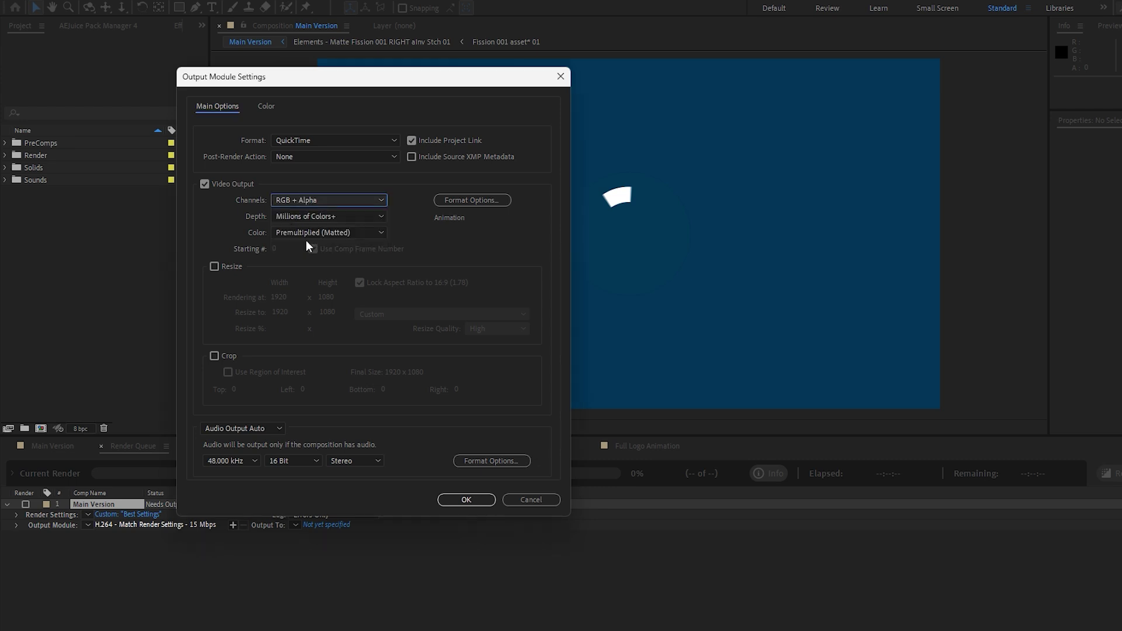
{"action": "left_click", "coordinate": [460, 503]}
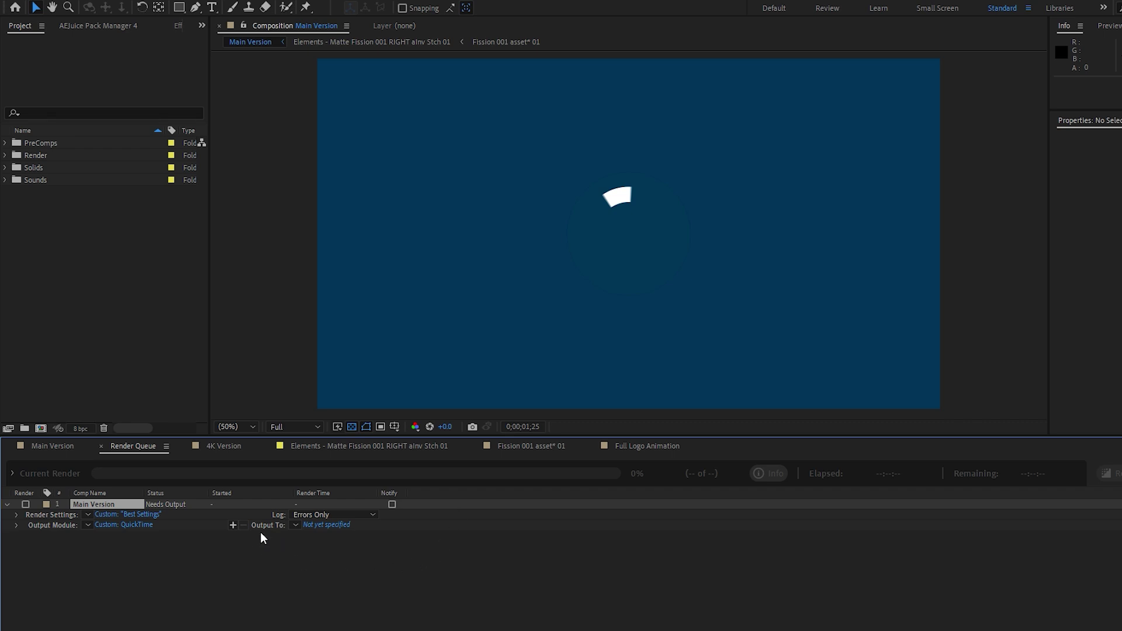
Name the output file Logo Animation.mov and render Main Version.
{"action": "left_click", "coordinate": [331, 524]}
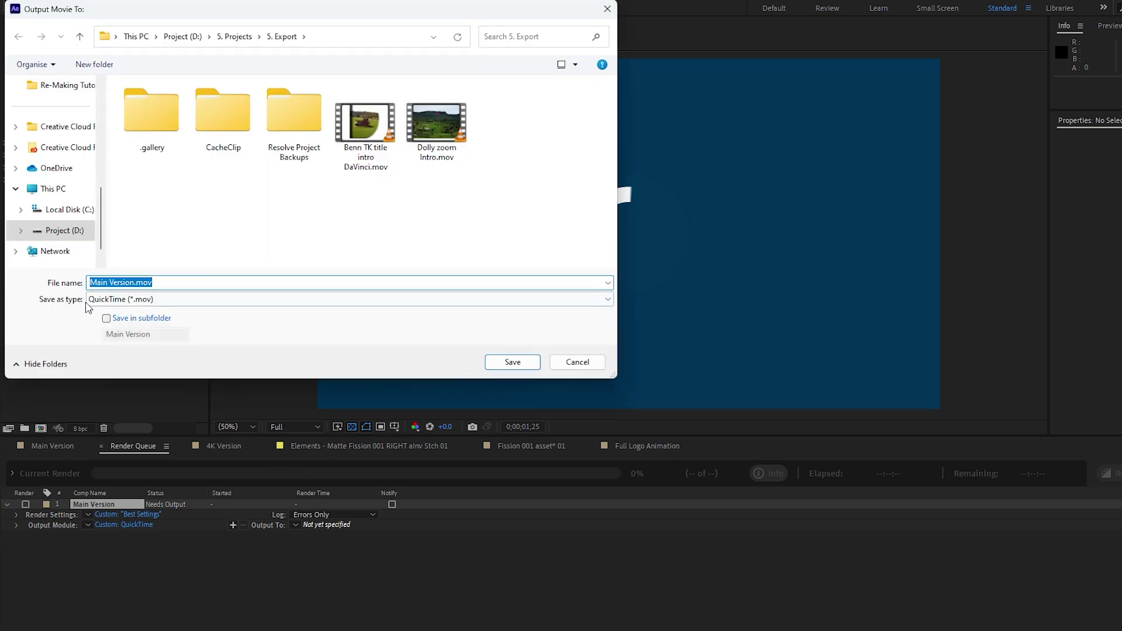
{"action": "left_click", "coordinate": [163, 284]}
{"action": "type", "text": "Logo Animat"}
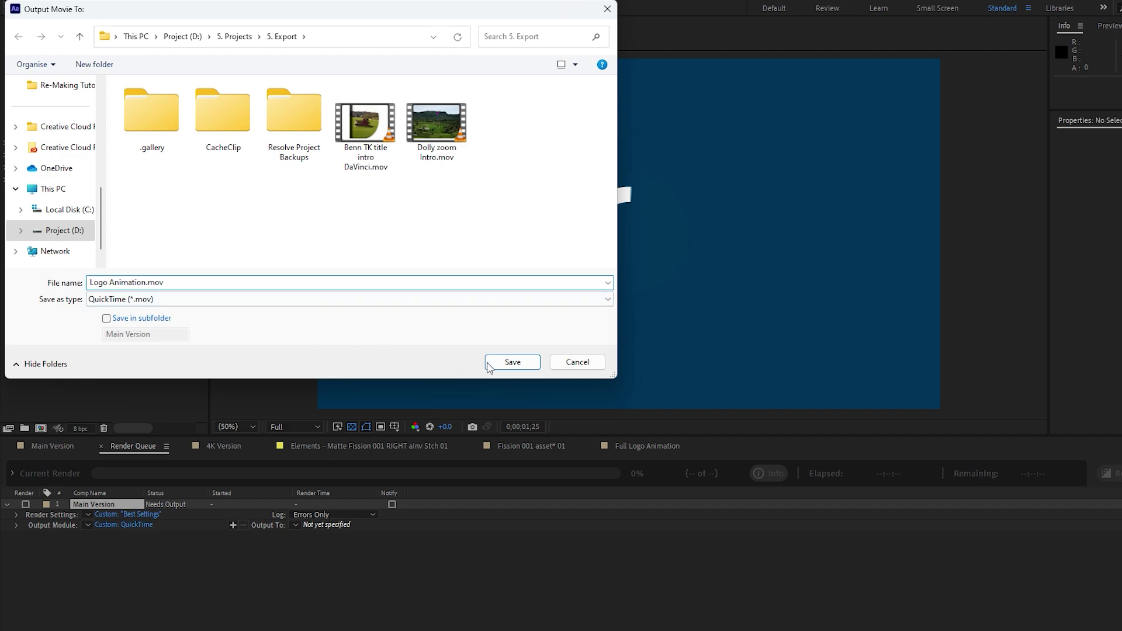
{"action": "left_click", "coordinate": [512, 362]}
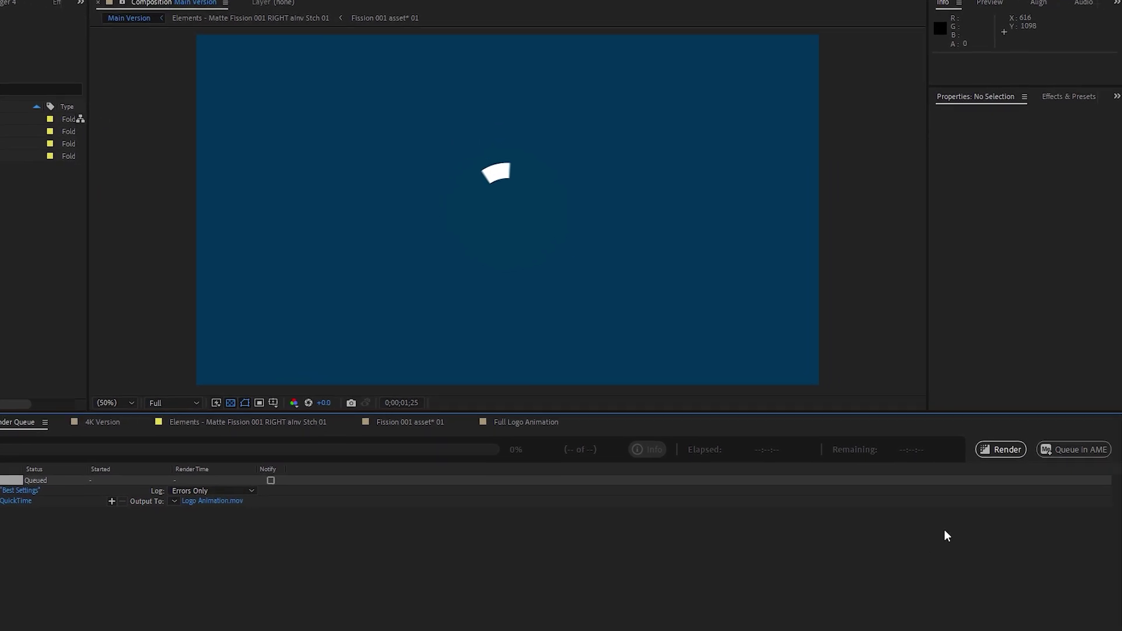
{"action": "left_click", "coordinate": [1000, 450]}
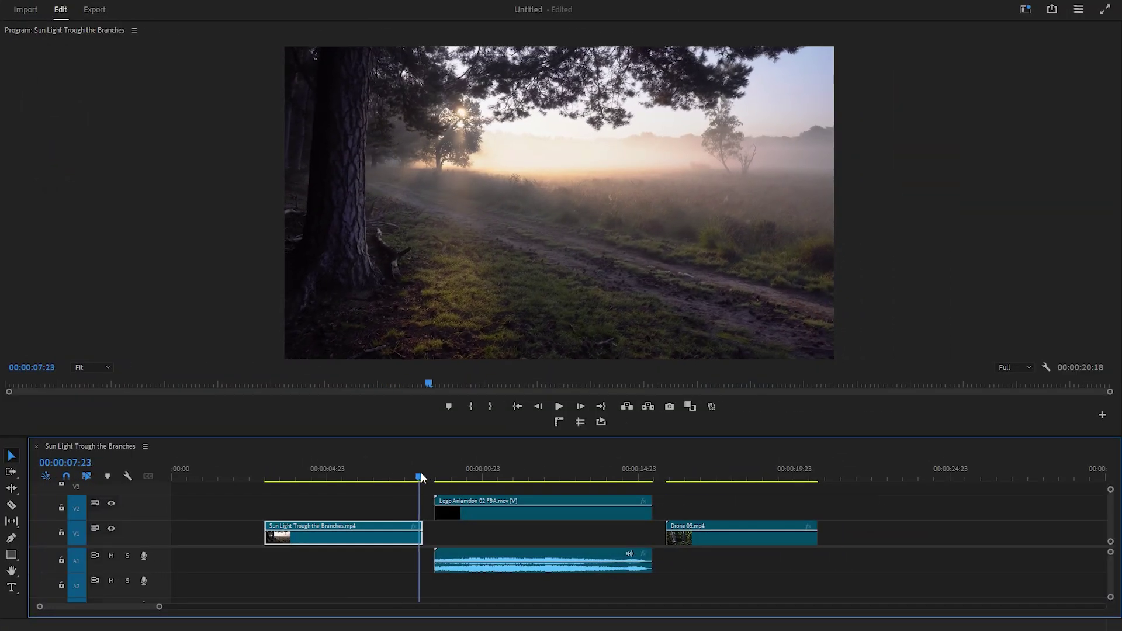
Scrub the logo .mov on V2 and enable the Program Monitor's Transparency Grid.
{"action": "left_click_drag", "start_coordinate": [422, 478], "coordinate": [618, 491]}
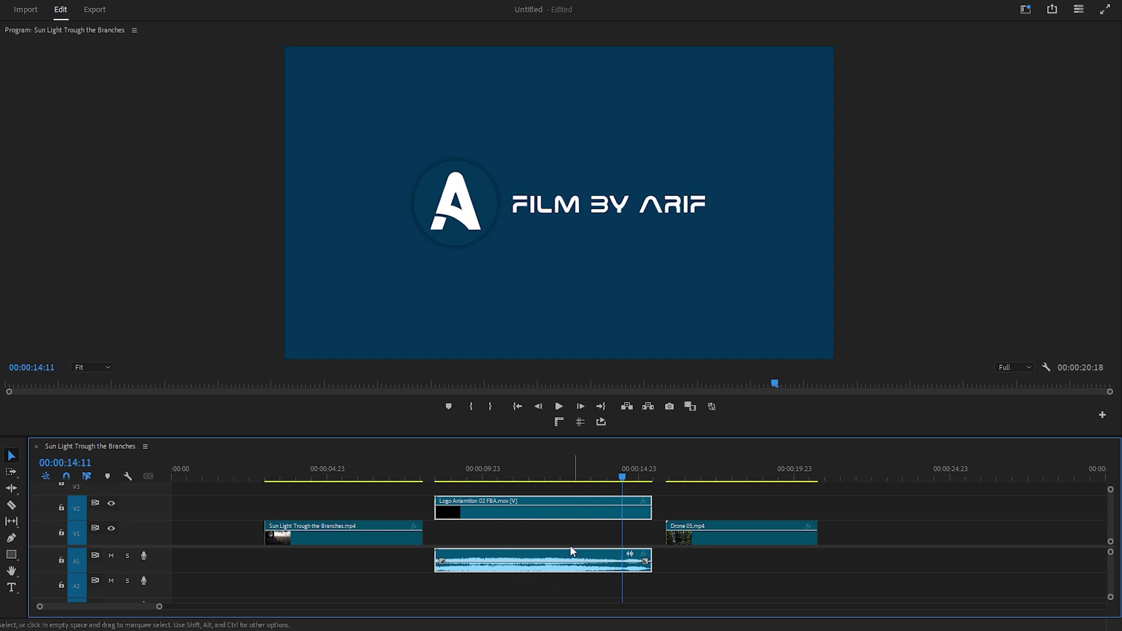
{"action": "left_click_drag", "start_coordinate": [622, 479], "coordinate": [458, 479]}
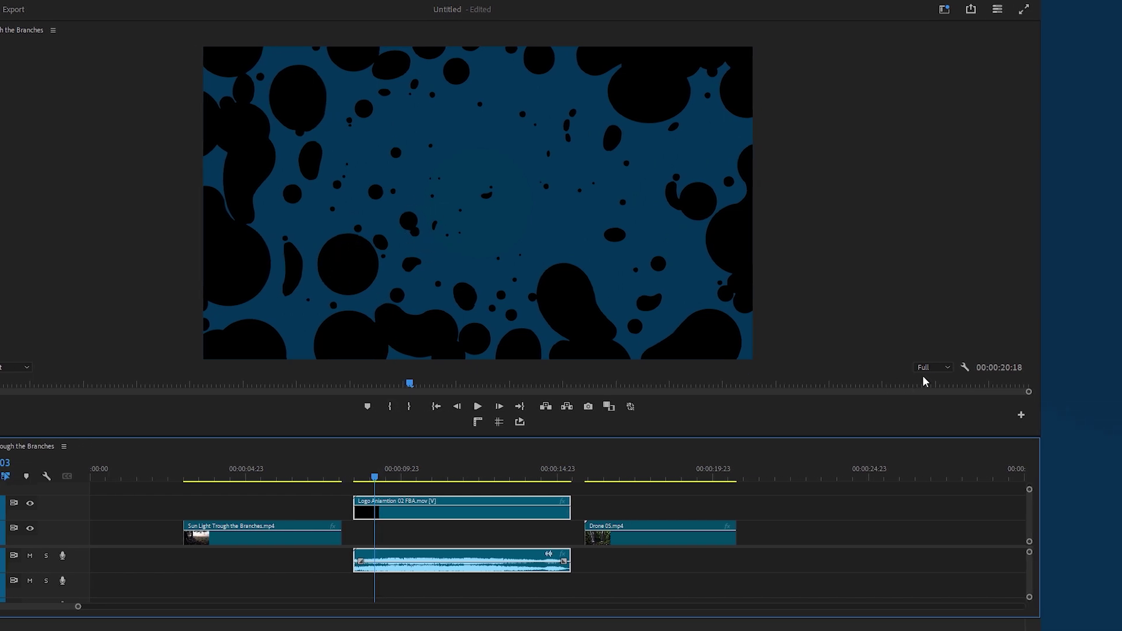
{"action": "left_click", "coordinate": [965, 369]}
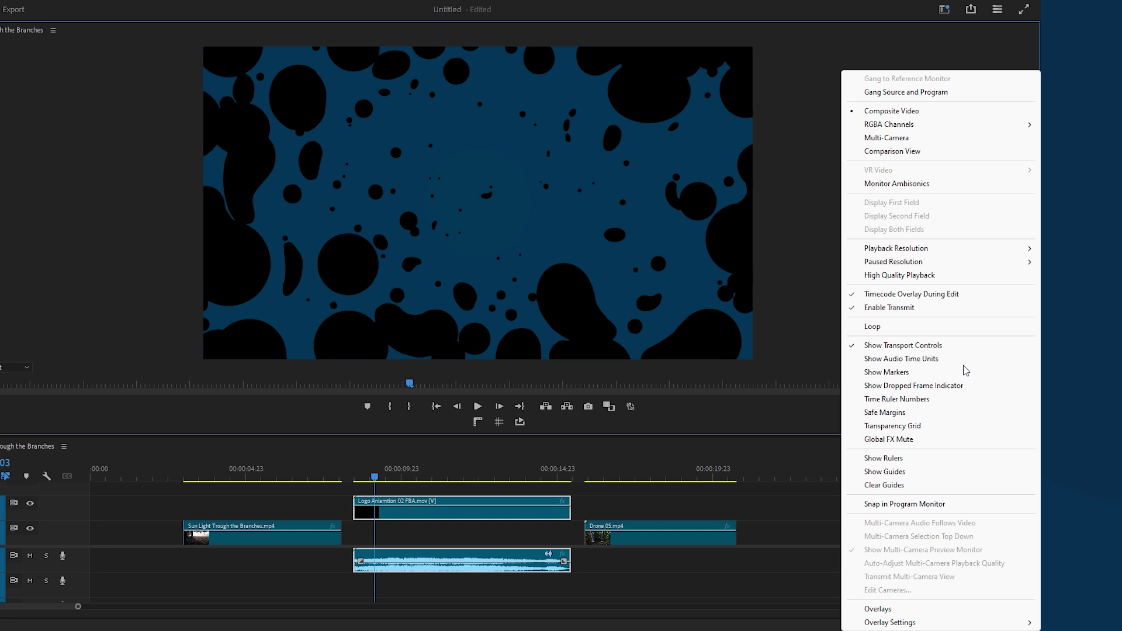
{"action": "left_click", "coordinate": [886, 431]}
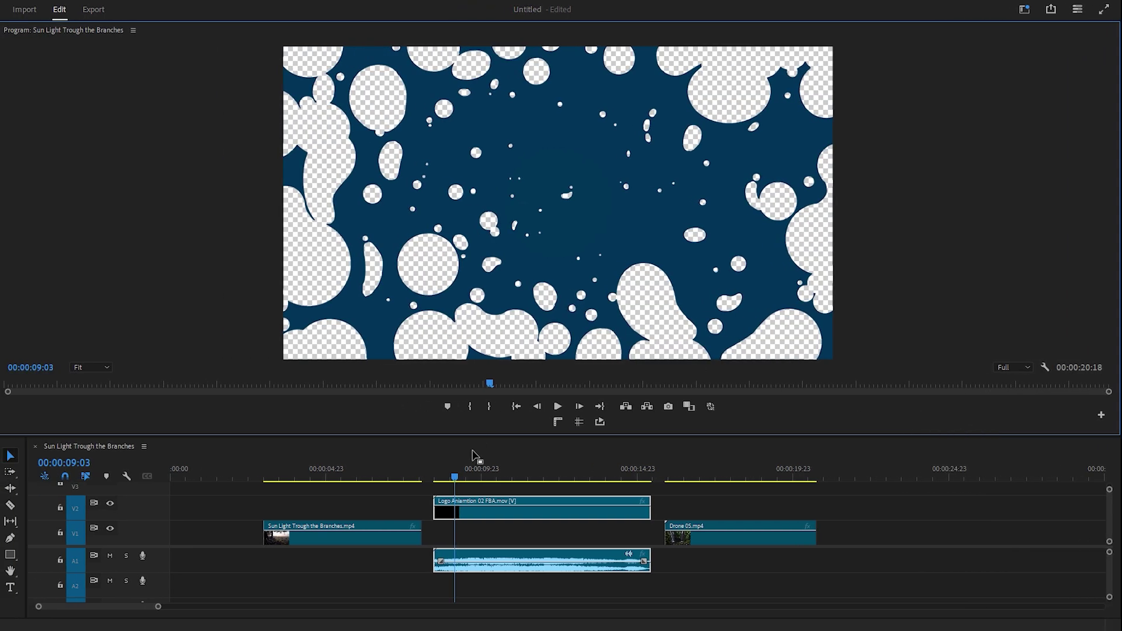
Slide Sun Light right and Drone 05.mp4 left under the logo, then play the sequence.
{"action": "left_click_drag", "start_coordinate": [379, 540], "coordinate": [462, 535]}
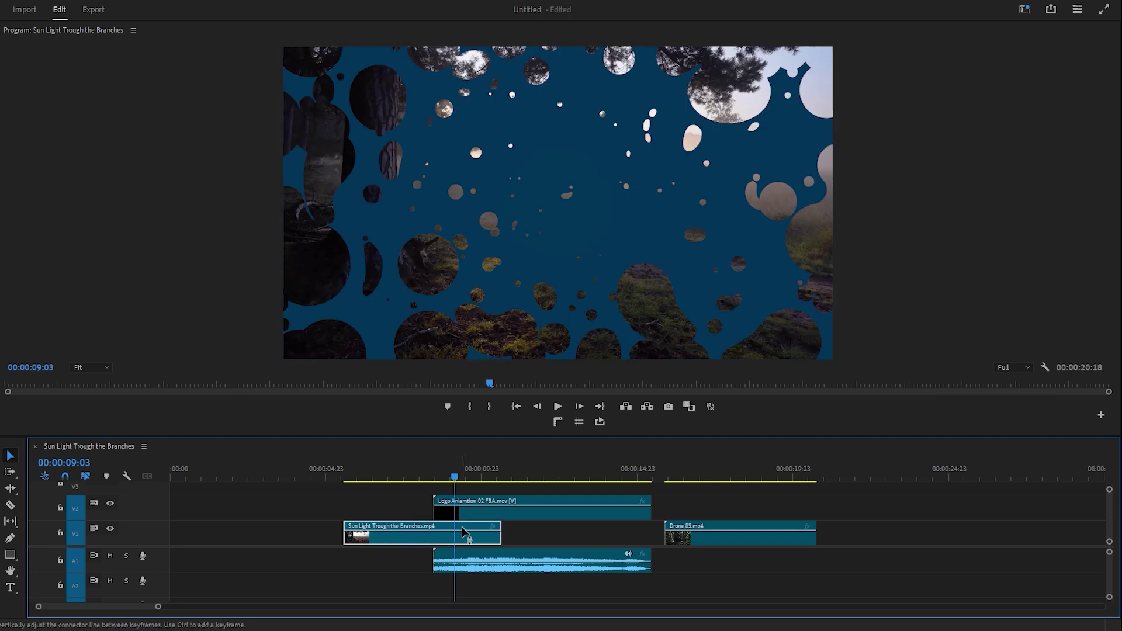
{"action": "left_click_drag", "start_coordinate": [457, 480], "coordinate": [615, 499]}
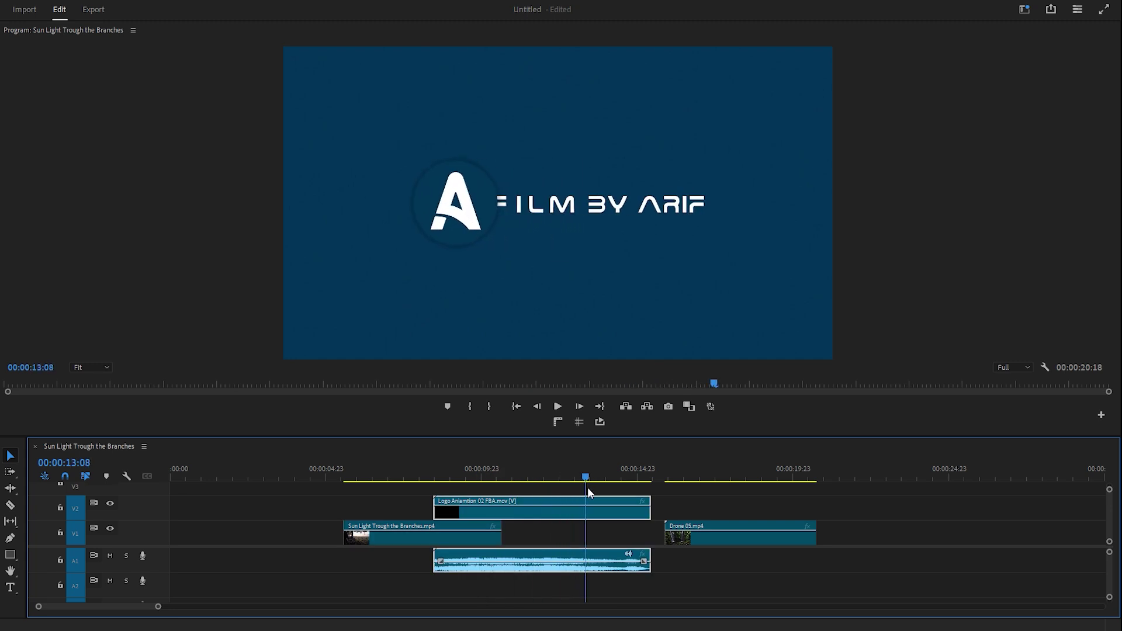
{"action": "left_click_drag", "start_coordinate": [701, 536], "coordinate": [653, 546]}
{"action": "left_click", "coordinate": [345, 478]}
{"action": "key", "text": "space"}
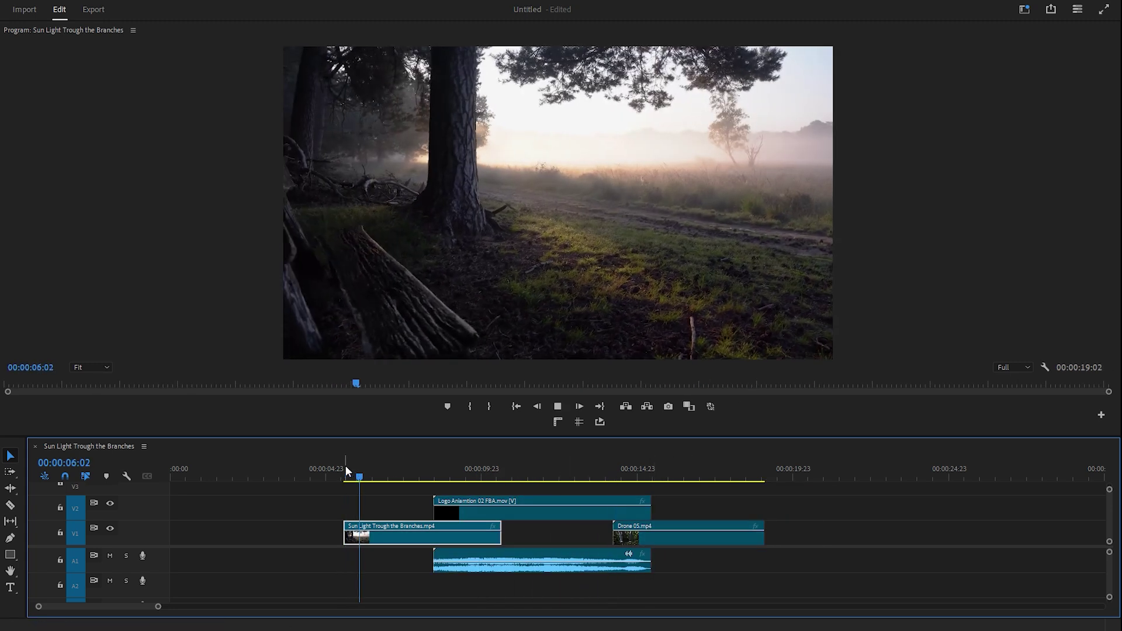